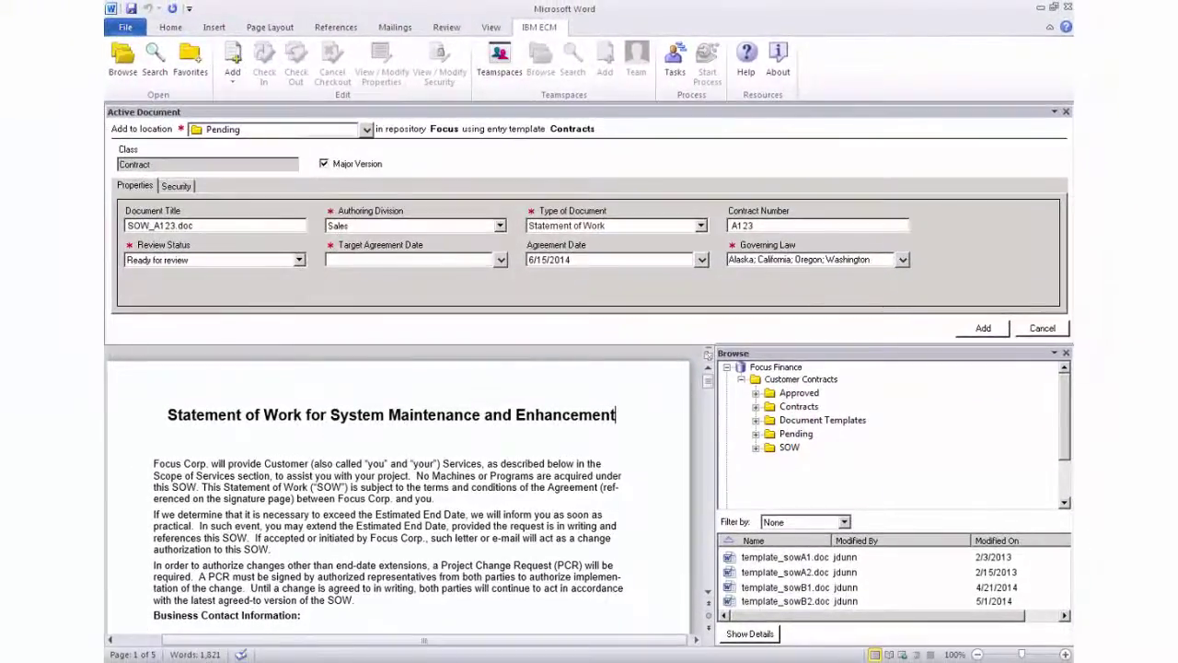
Enter 'June' in a contract date field for SOW_A123.doc.
text(June)
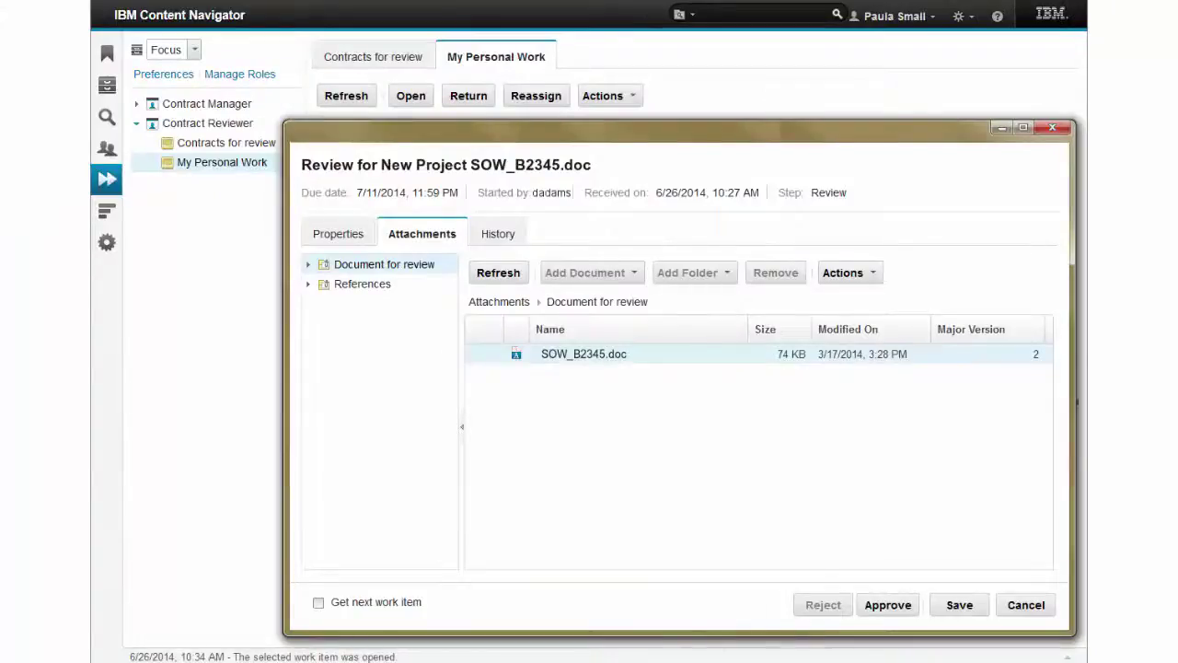
Preview the attached SOW_B2345.doc statement of work from the work item's attachments.
right_click(704, 354)
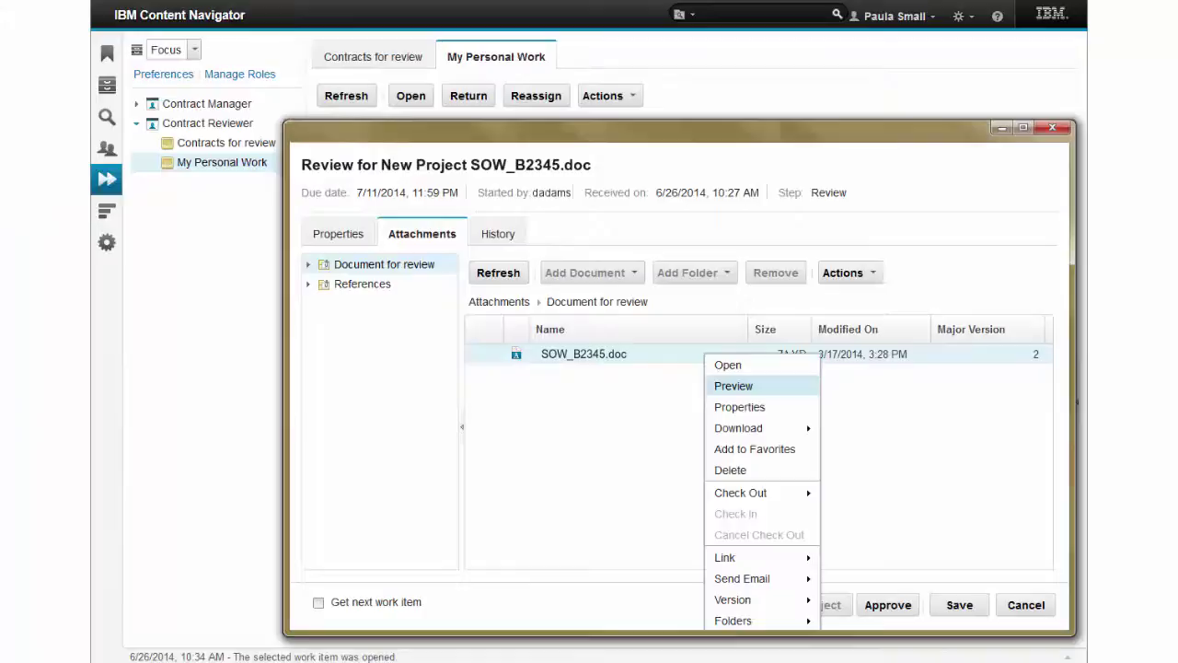
click(733, 386)
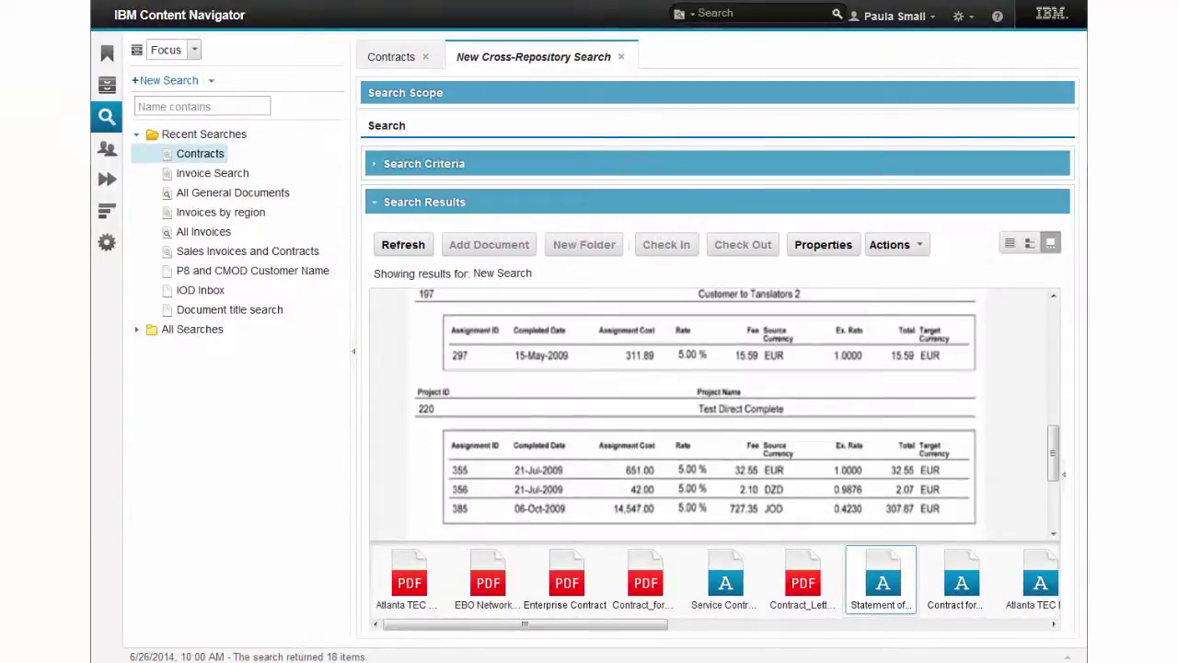
Enter 'wa' as a search term to bring up completion suggestions.
text(wa)
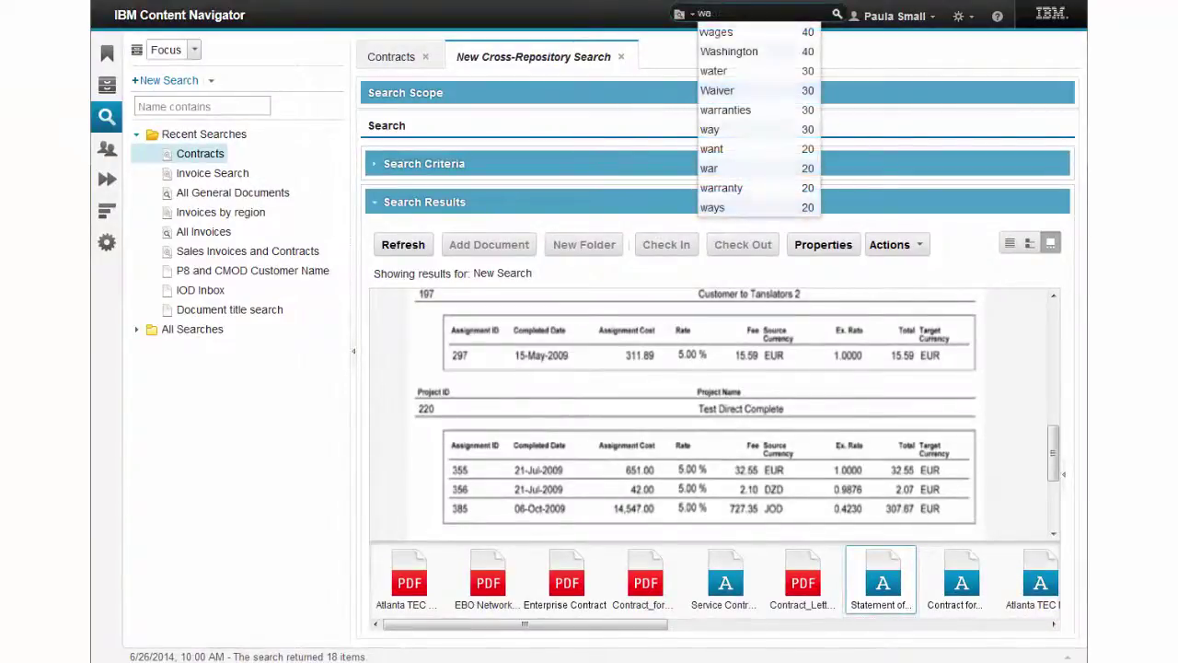